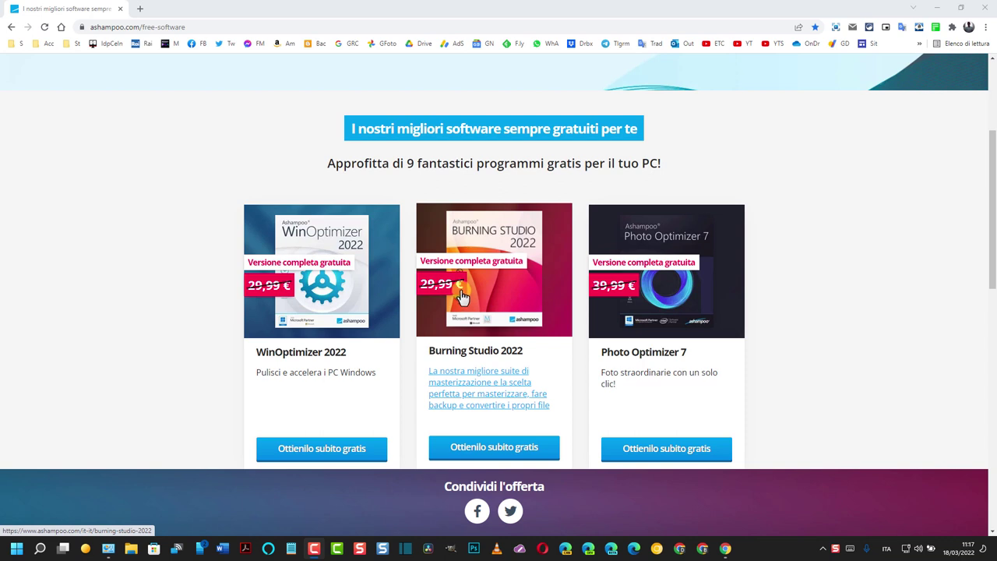
# Step: Download the free full version of Burning Studio 2022 from Ashampoo's free software page
pyautogui.scroll(-1, 461, 296)
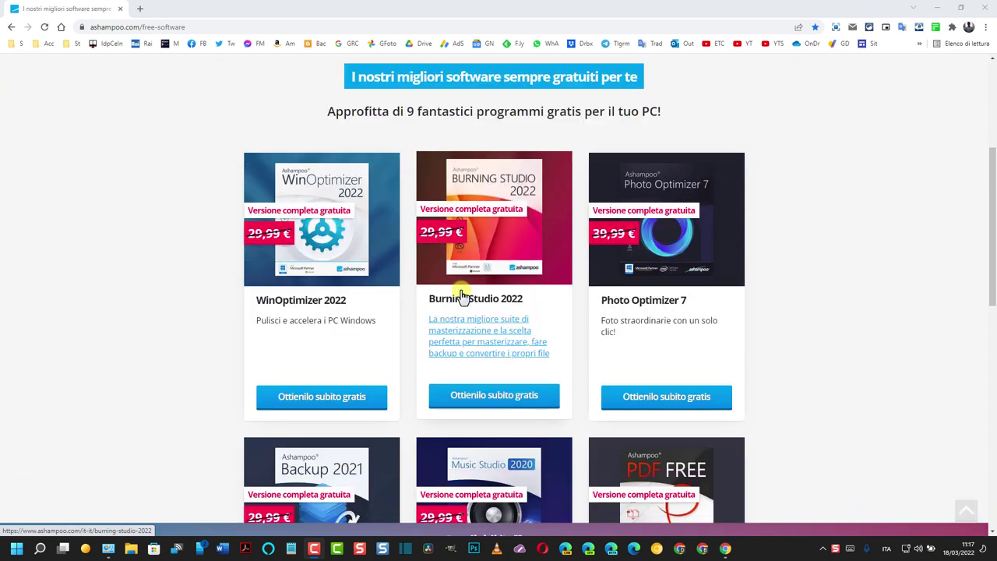
pyautogui.click(480, 397)
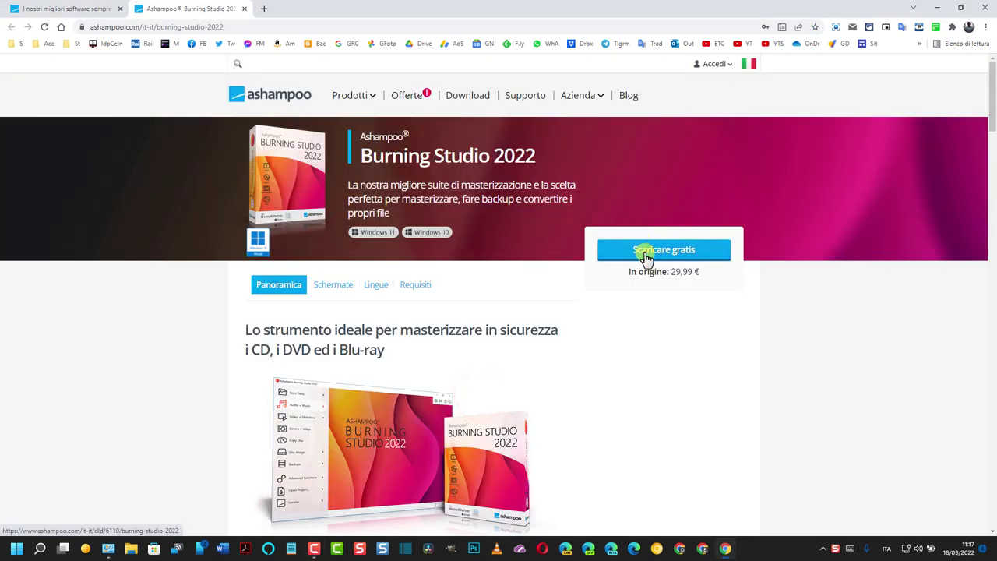
pyautogui.click(661, 253)
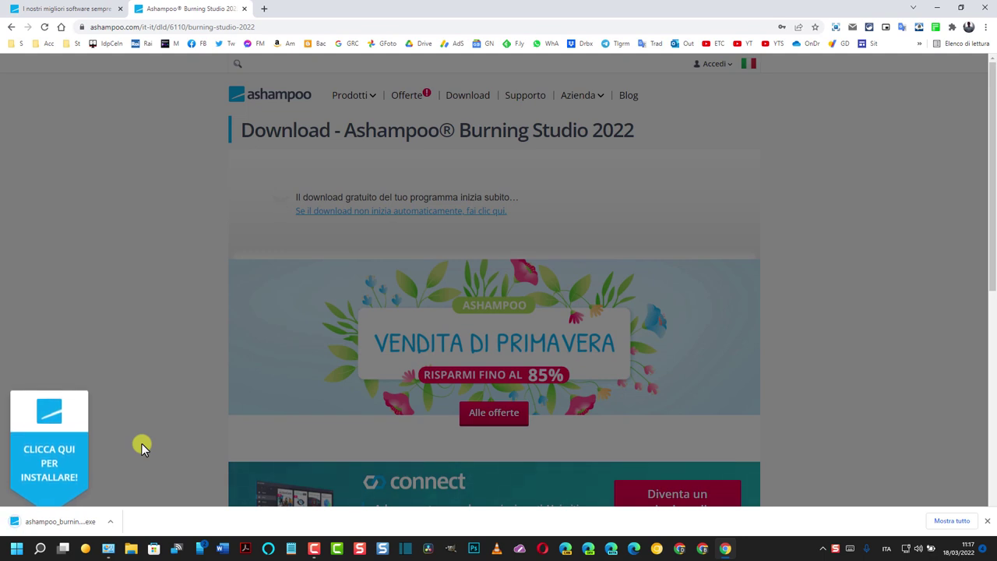
# Step: Install Burning Studio 2022 in the default folder with a desktop icon, choosing to restart the system at another time
pyautogui.click(45, 521)
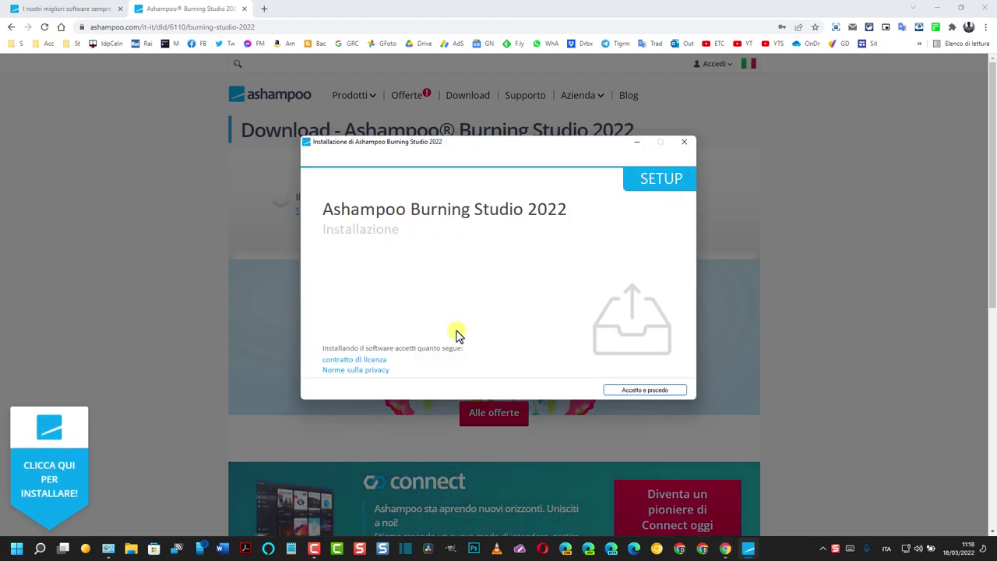
pyautogui.click(635, 391)
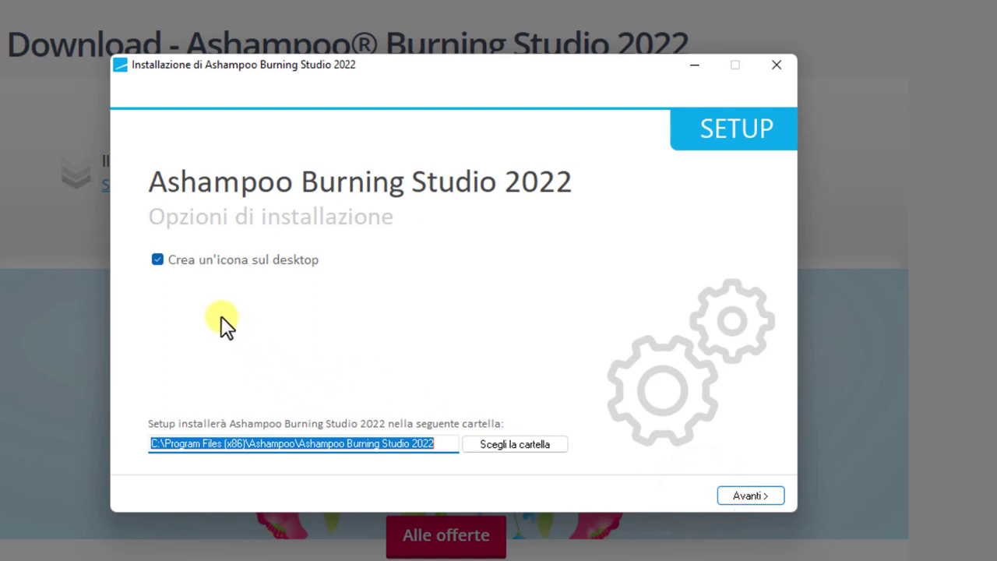
pyautogui.click(437, 444)
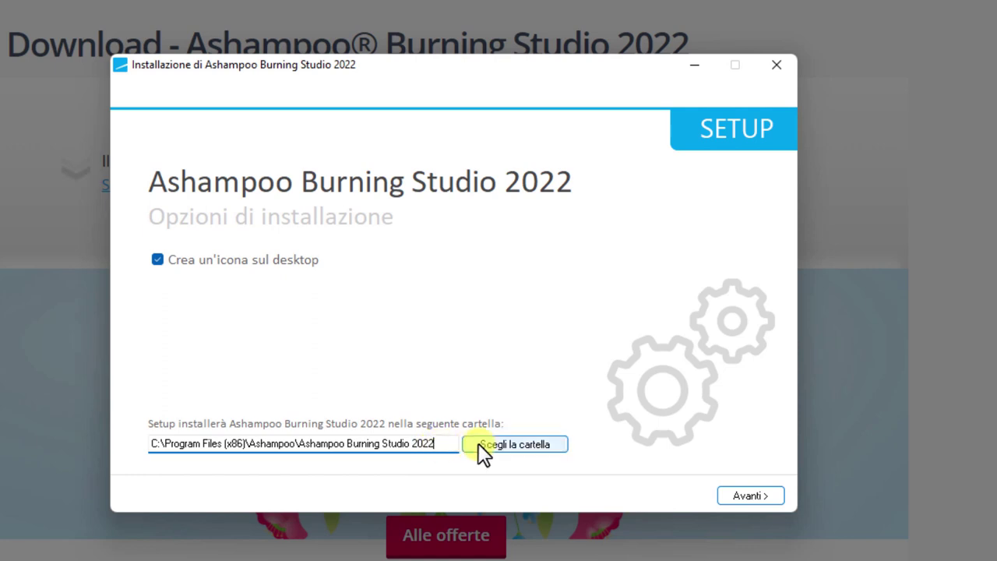
pyautogui.click(752, 499)
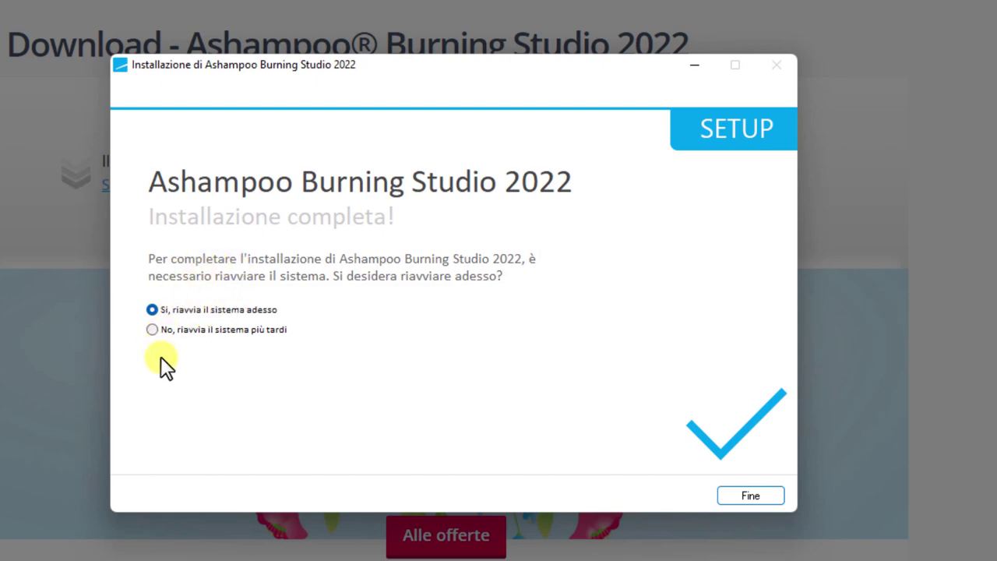
pyautogui.click(154, 331)
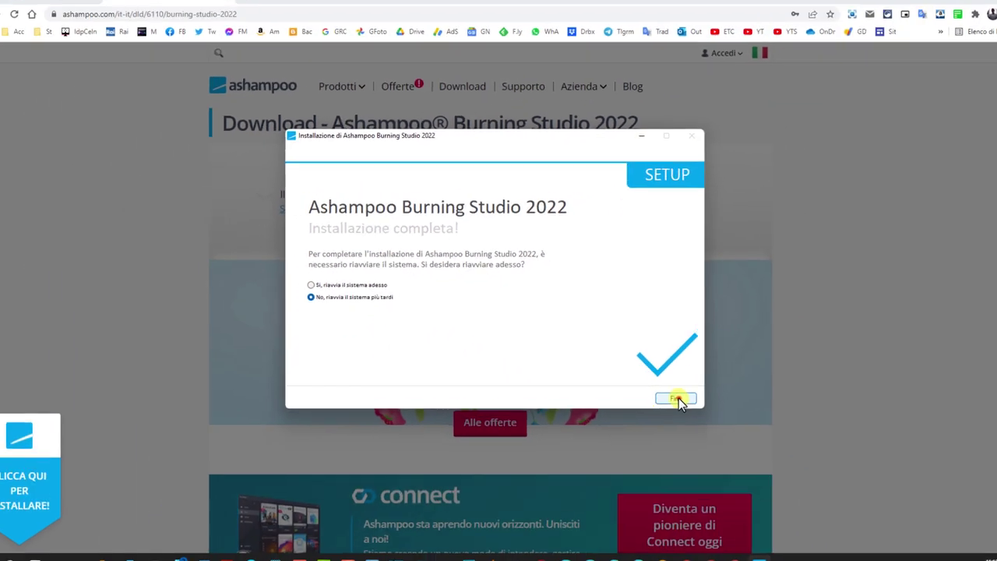
pyautogui.click(750, 496)
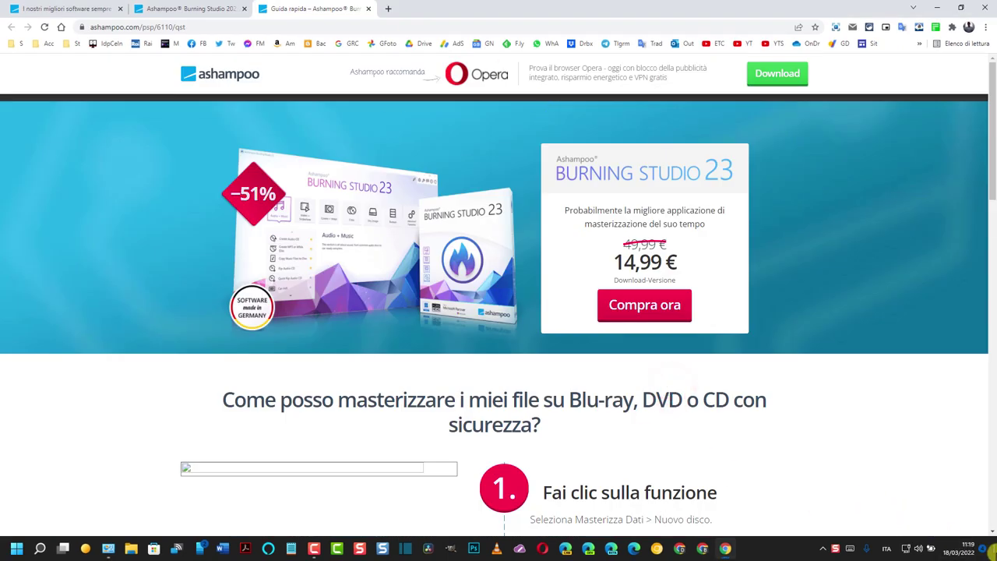
# Step: Show the desktop and delete the Ashampoo Deals shortcut
pyautogui.click(994, 552)
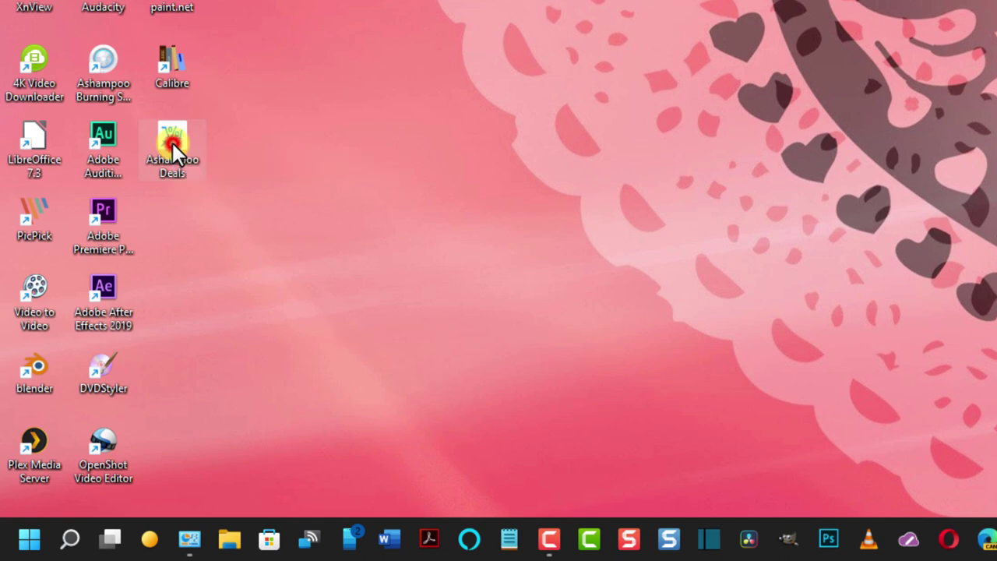
pyautogui.doubleClick(172, 142)
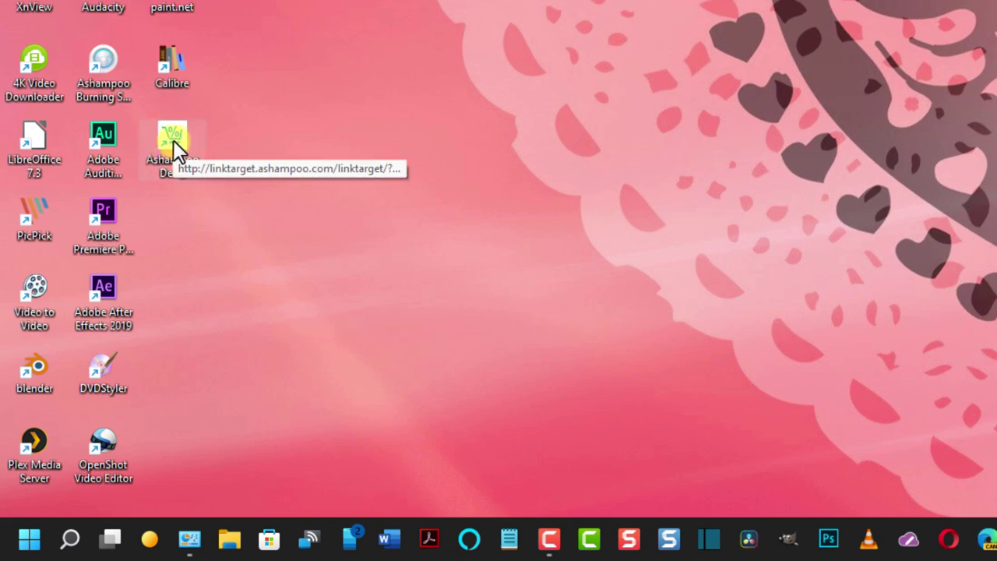
pyautogui.rightClick(173, 143)
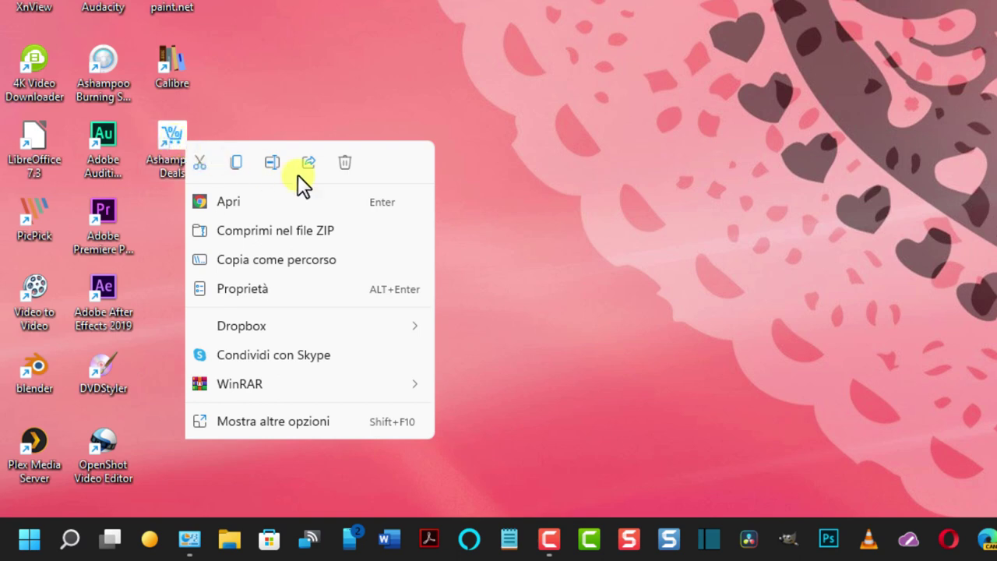
pyautogui.click(348, 160)
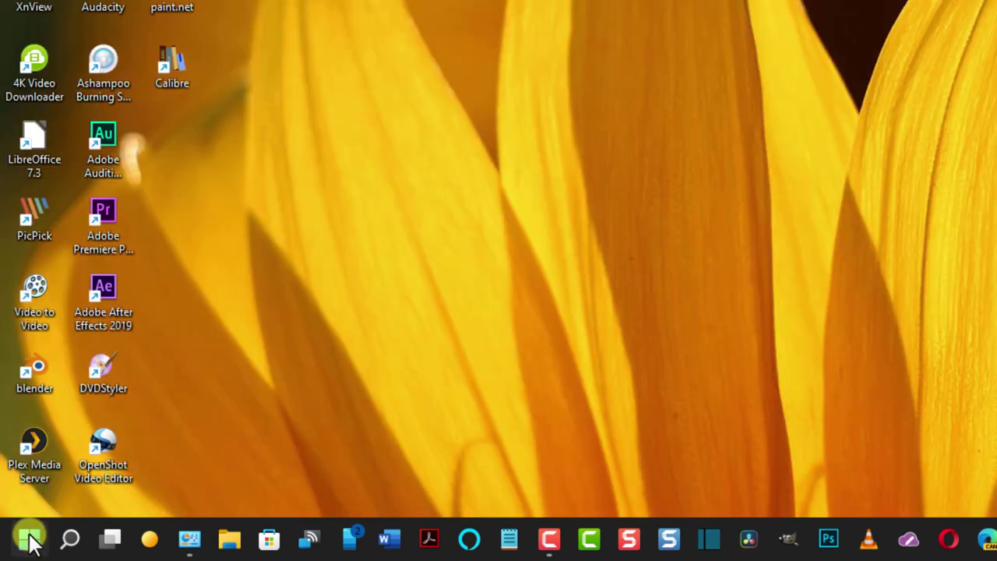
# Step: Search Windows for "ashamp" and launch Ashampoo Burning Studio 2022
pyautogui.click(28, 538)
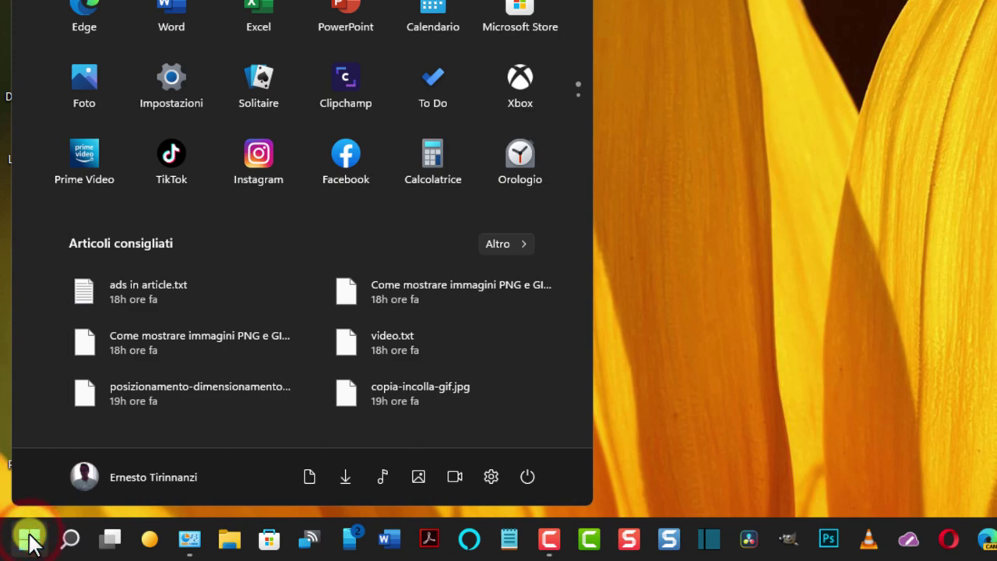
pyautogui.write('a')
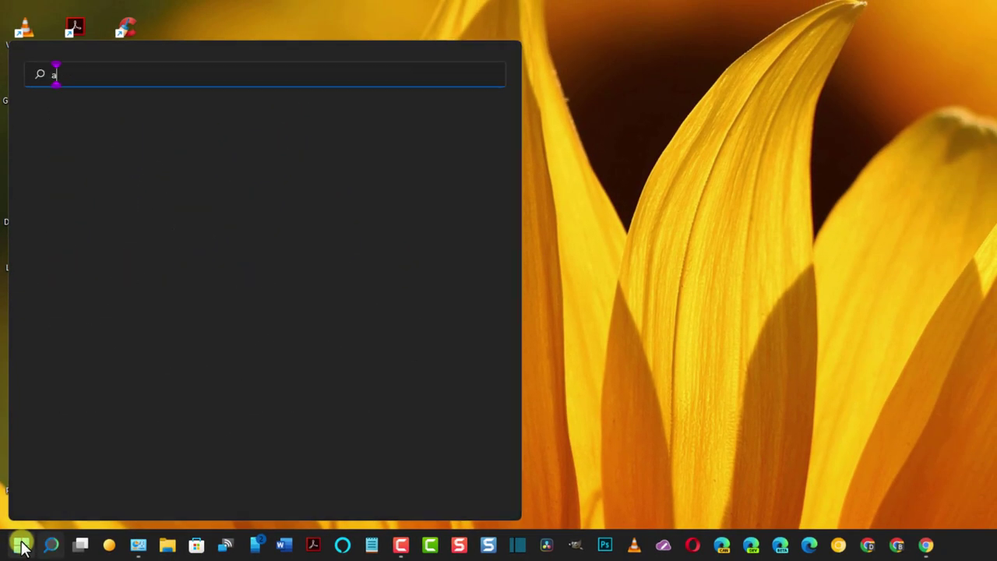
pyautogui.write('shamp')
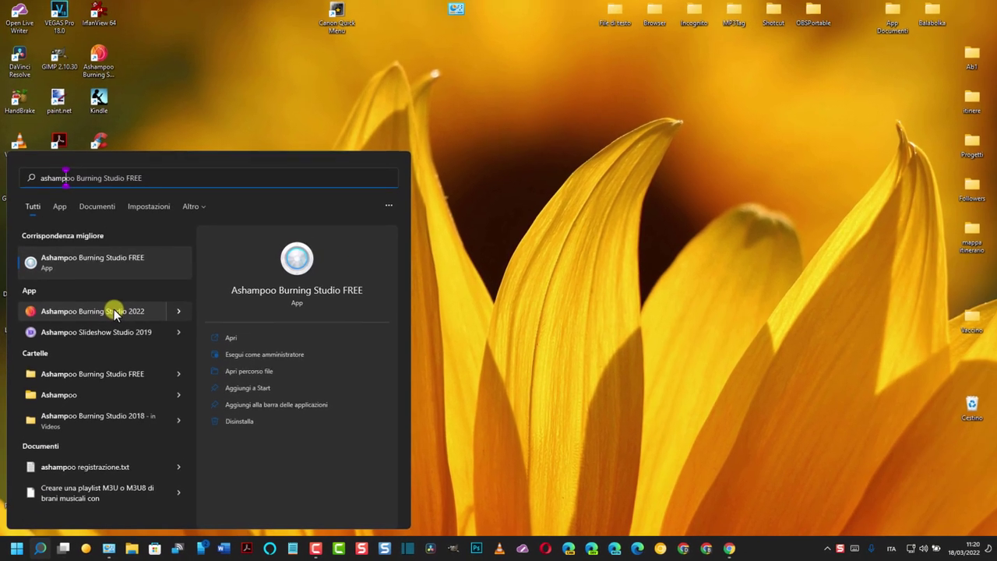
pyautogui.click(144, 242)
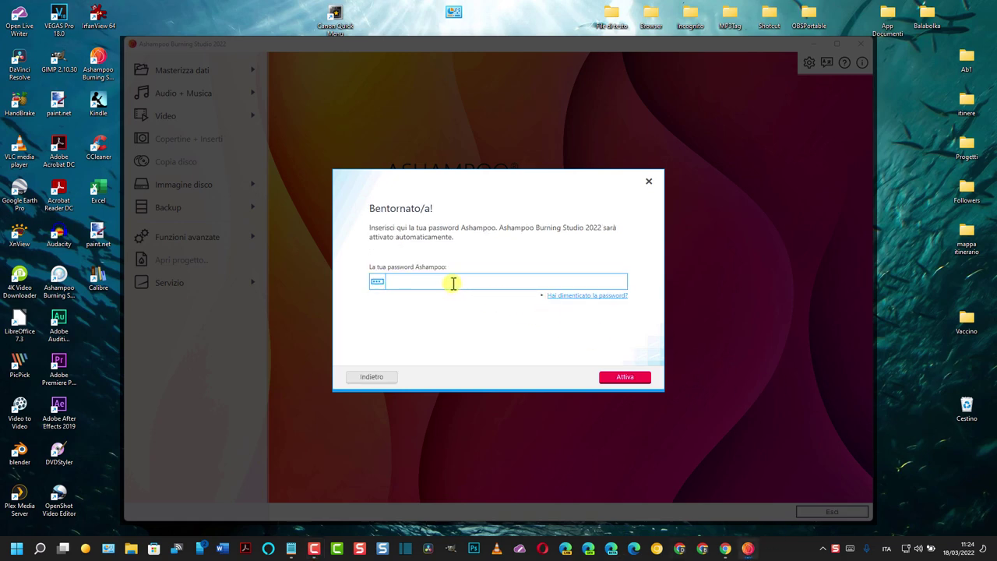
# Step: Activate Burning Studio 2022 with the Ashampoo account password, confirming the account's e-mail address through the message in Gmail
pyautogui.hotkey('ctrl', 'v')
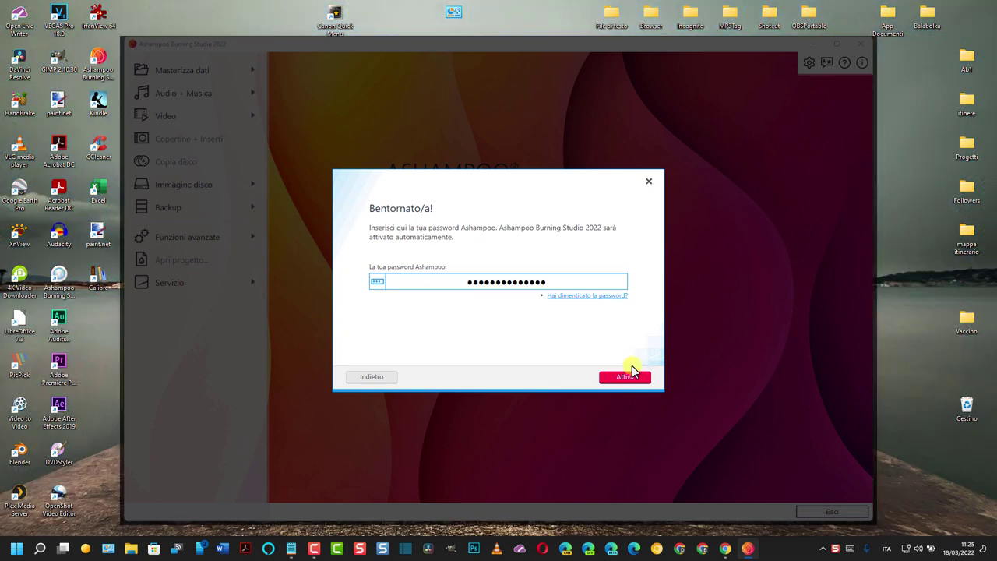
pyautogui.click(623, 377)
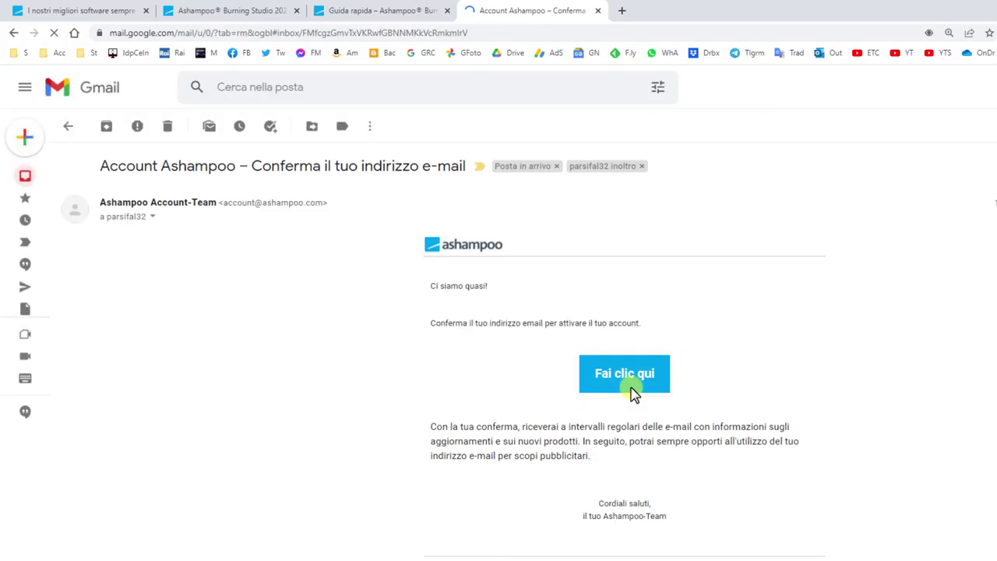
pyautogui.click(633, 383)
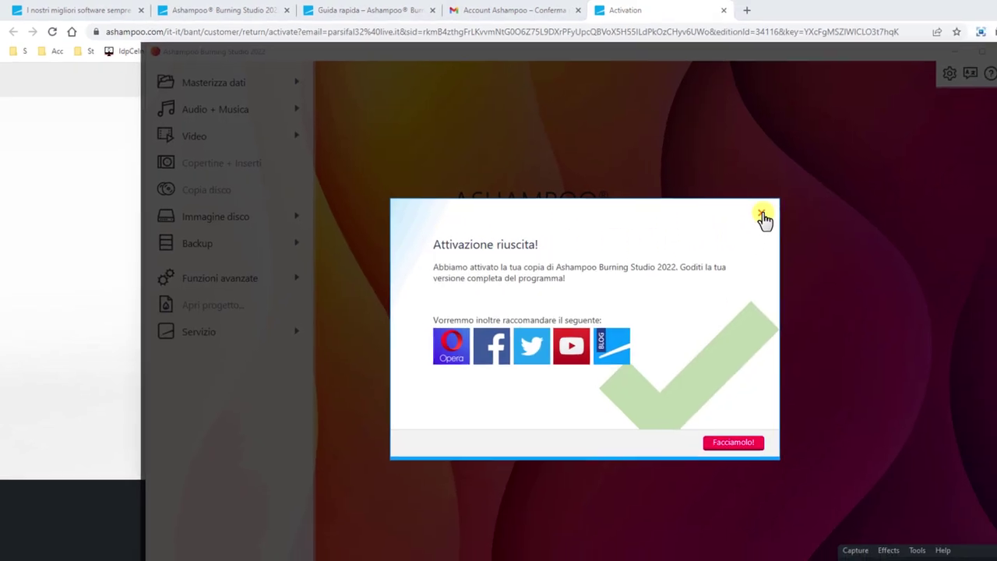
pyautogui.click(786, 222)
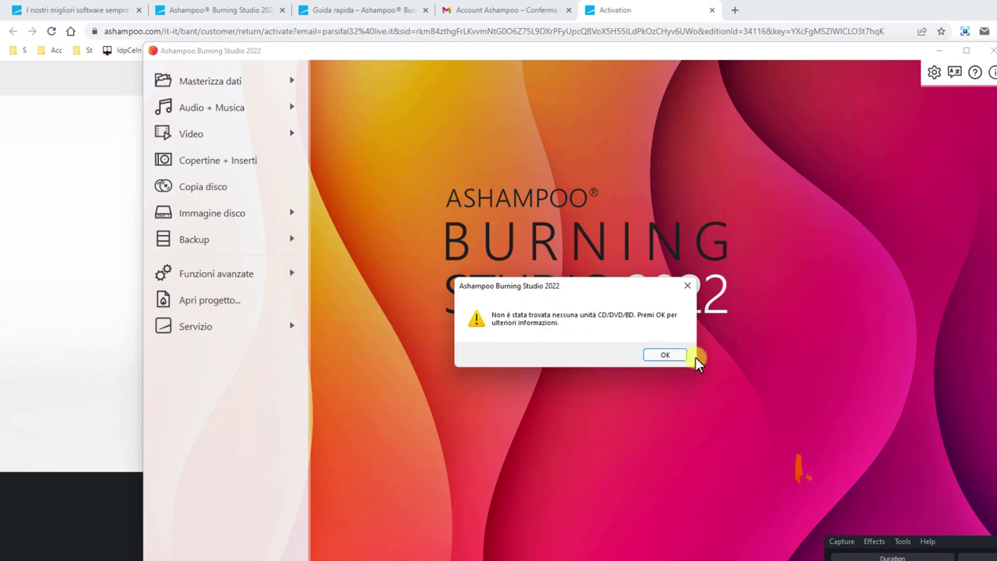
# Step: Acknowledge the warning about the missing CD/DVD/BD drive in Burning Studio 2022
pyautogui.click(665, 360)
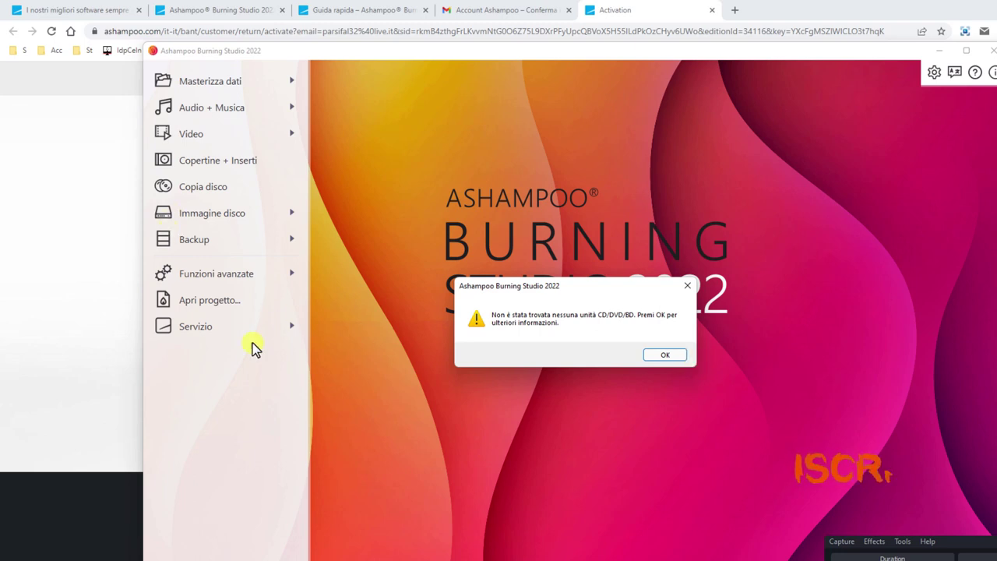
pyautogui.click(662, 357)
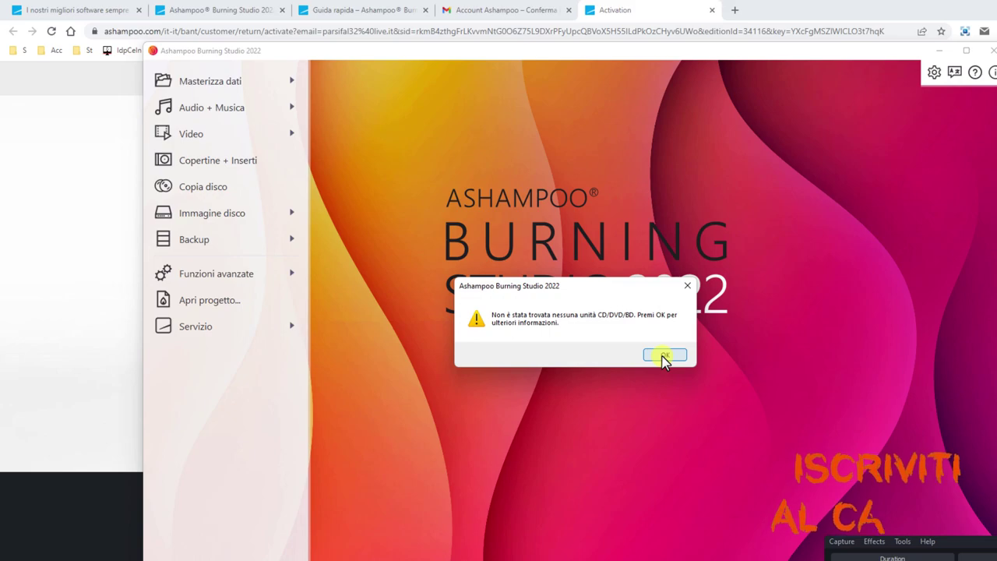
pyautogui.click(663, 357)
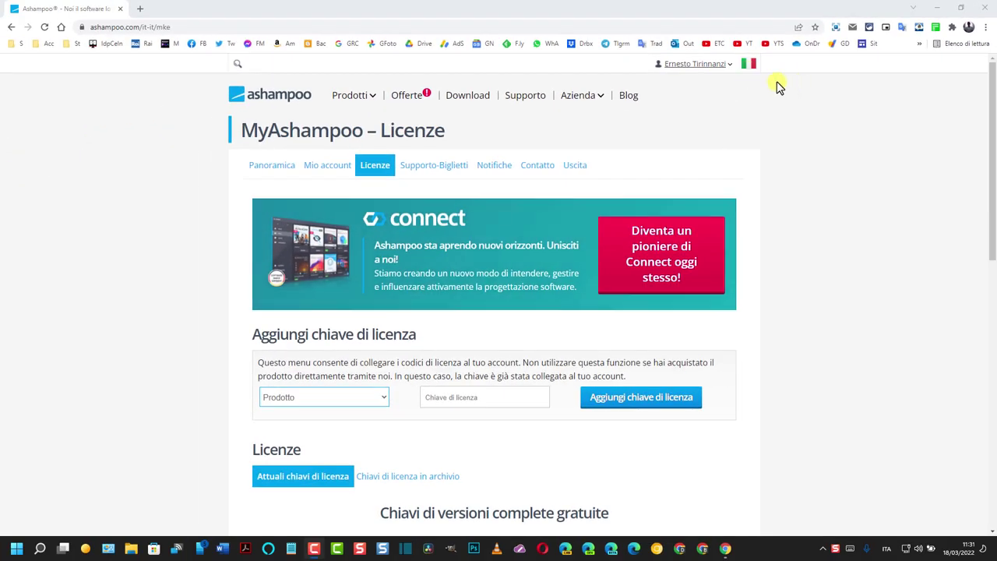
# Step: Minimize the browser with the MyAshampoo licences page, launch Burning Studio 2022 from the desktop and decline the Burning Studio 23 offer
pyautogui.click(730, 69)
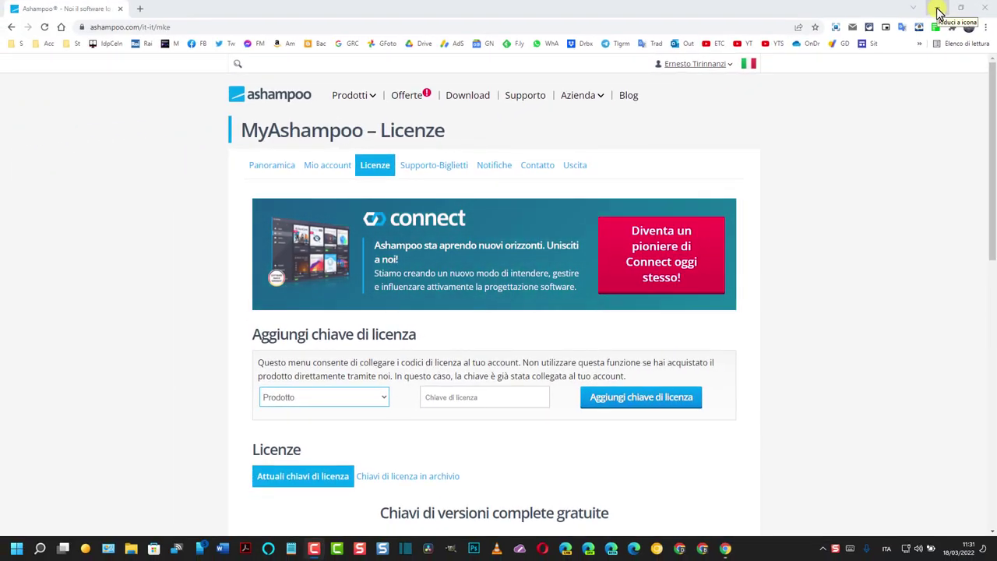
pyautogui.click(938, 10)
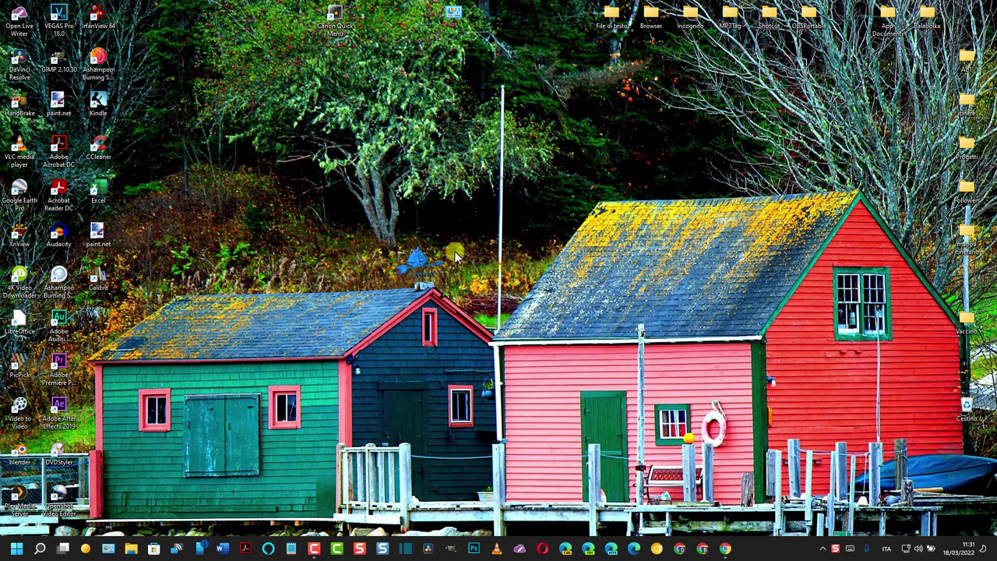
pyautogui.click(107, 67)
pyautogui.doubleClick(106, 67)
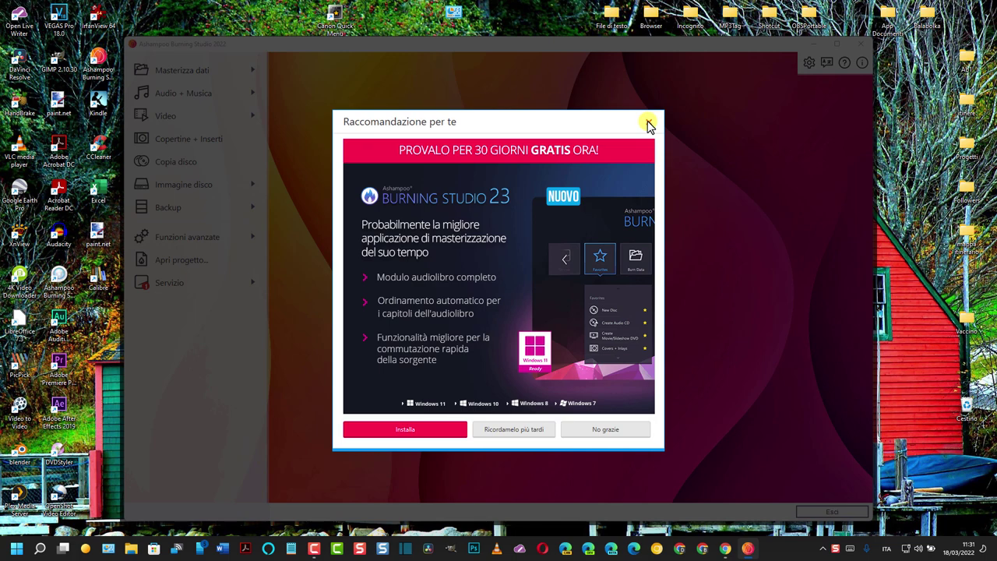
pyautogui.click(609, 430)
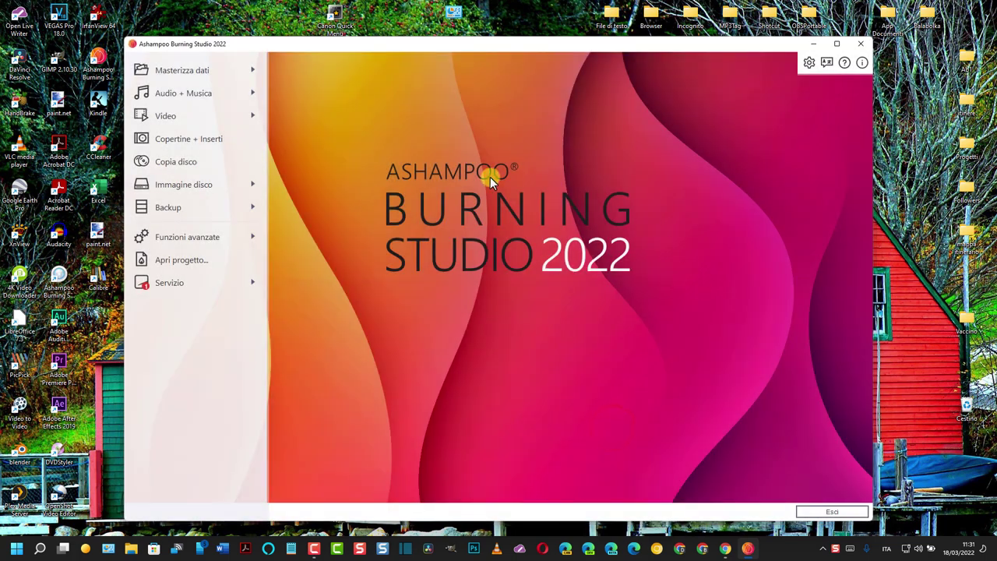
# Step: Examine the functions offered for data burning, audio, video, disc copying, disc images, backup and advanced tasks
pyautogui.moveTo(173, 72)
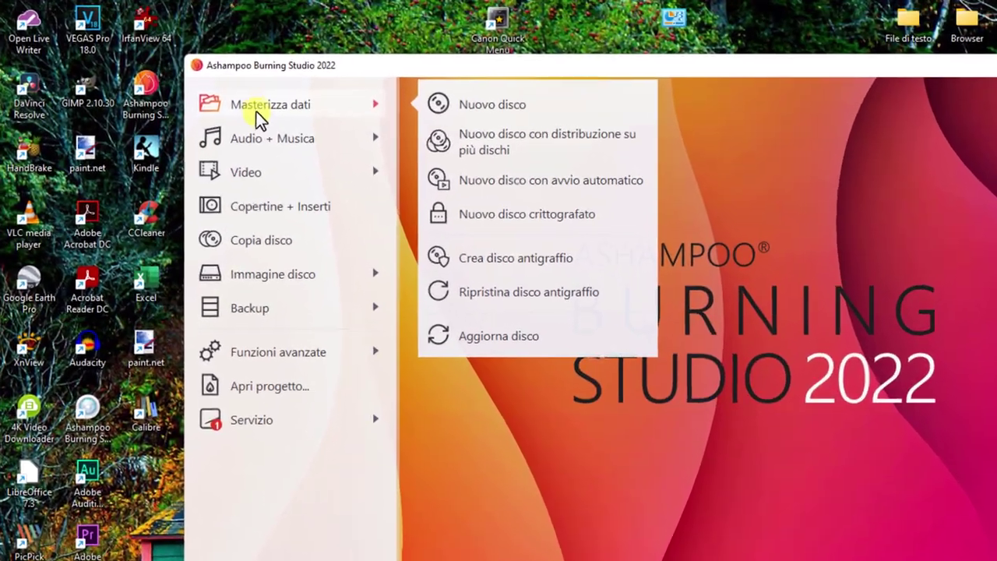
pyautogui.moveTo(175, 92)
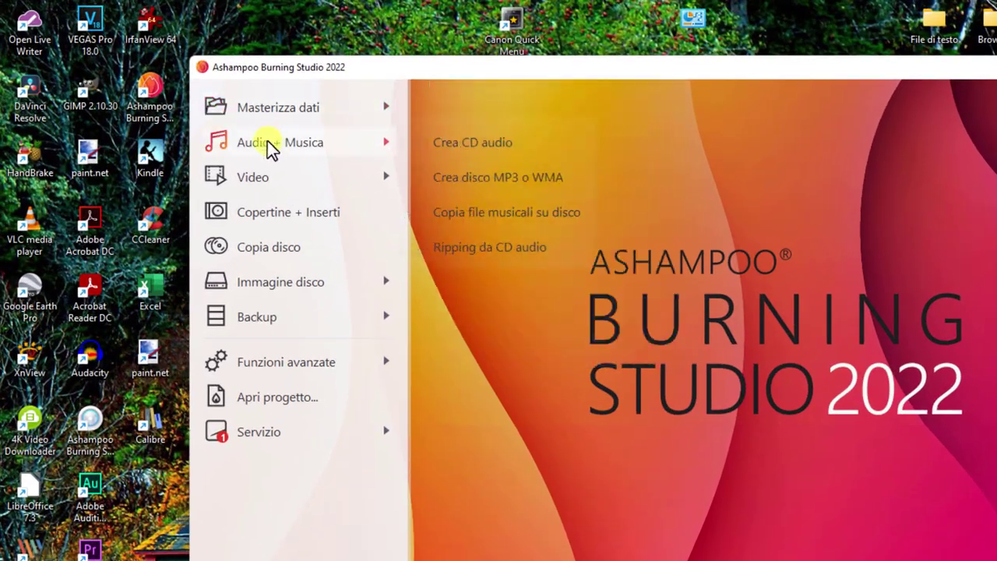
pyautogui.moveTo(264, 178)
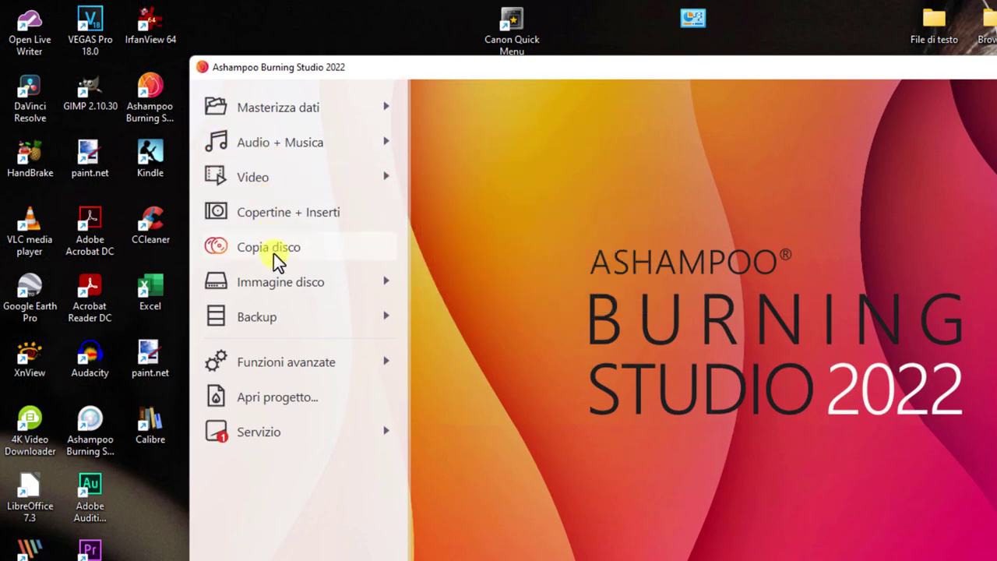
pyautogui.moveTo(285, 288)
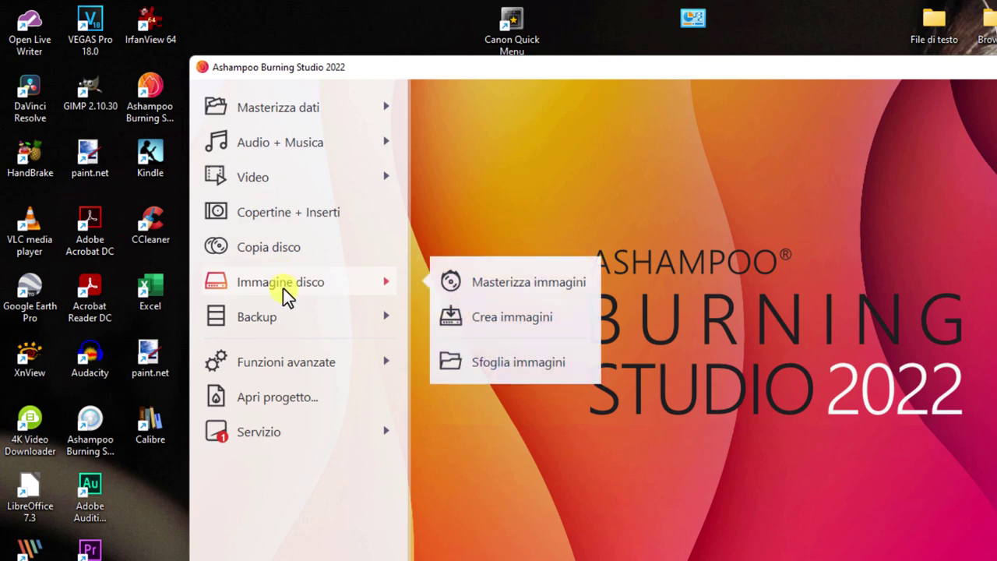
pyautogui.moveTo(284, 317)
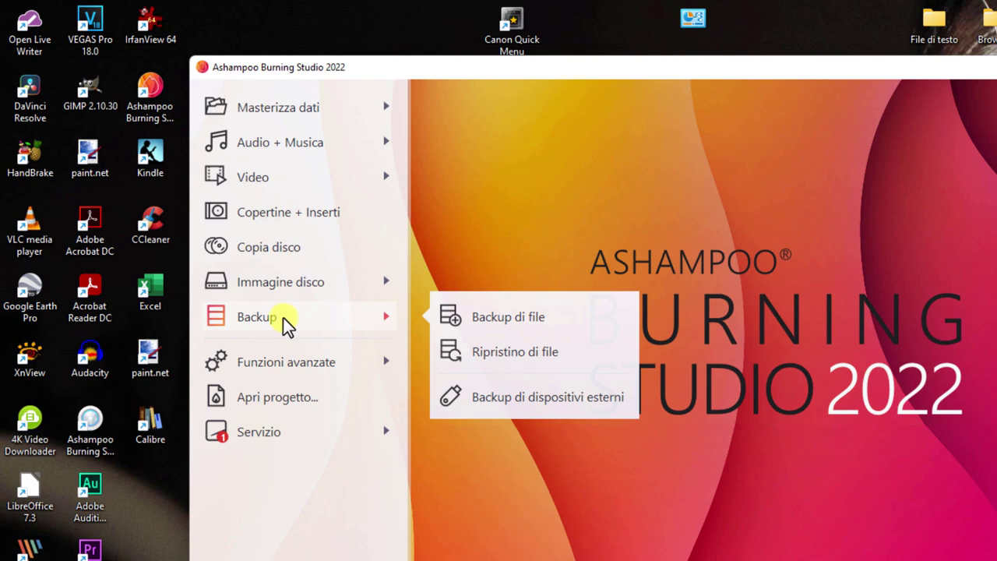
pyautogui.moveTo(294, 361)
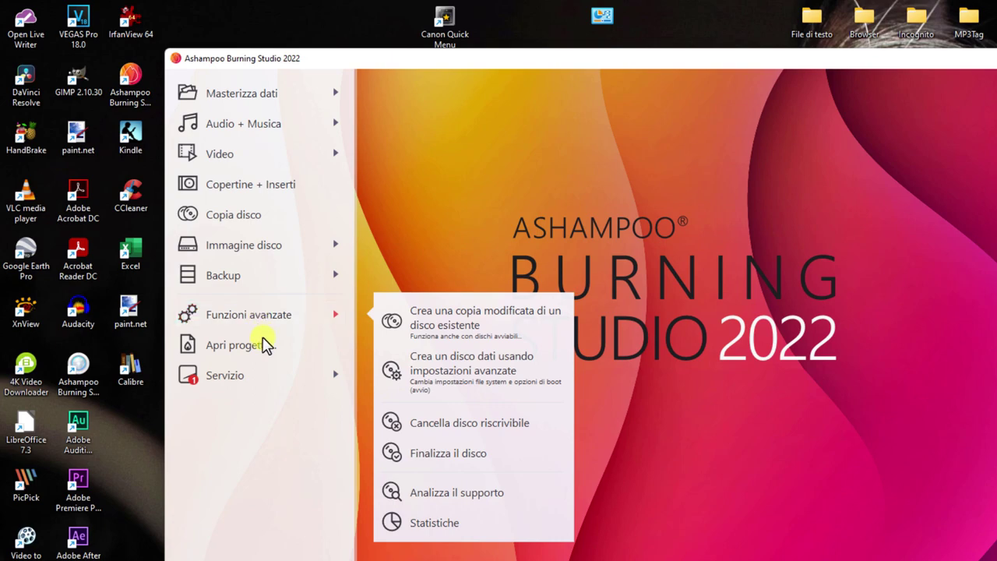
pyautogui.moveTo(283, 385)
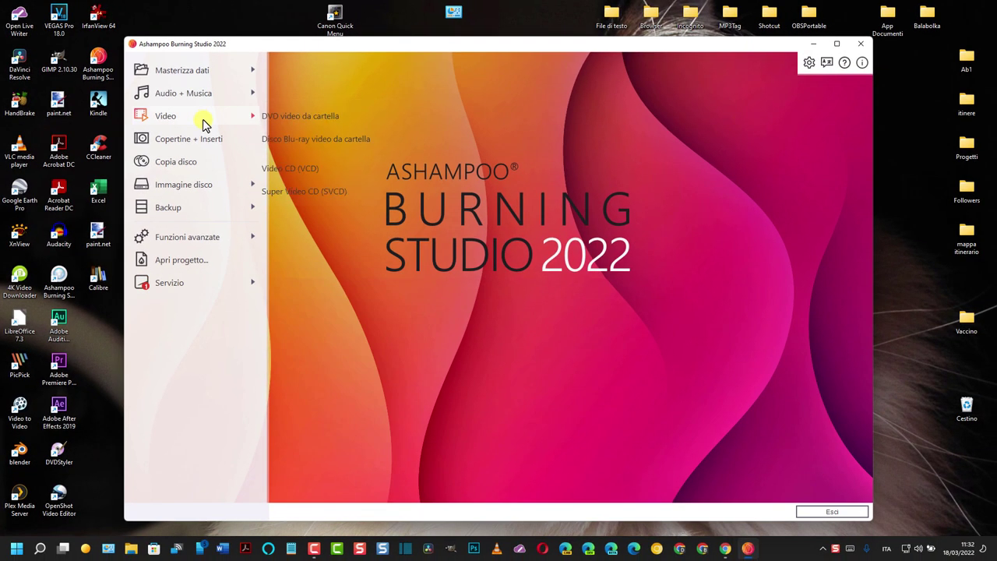
# Step: Start a new audio CD project and add the tracks from A_Walk_in_the_Park.mp3 through Cat_Circus.mp3 in the Musica Youtube folder
pyautogui.moveTo(246, 81)
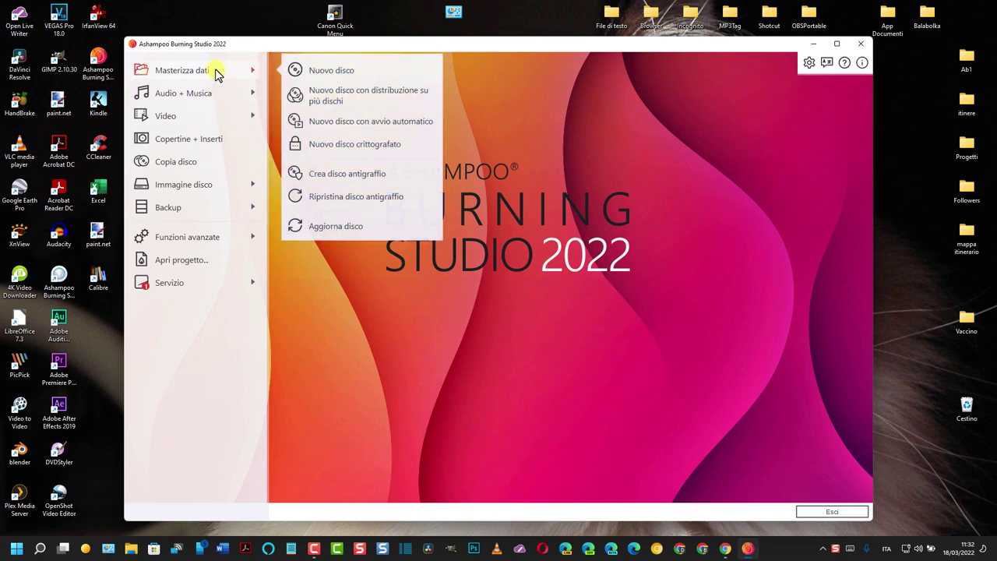
pyautogui.moveTo(219, 96)
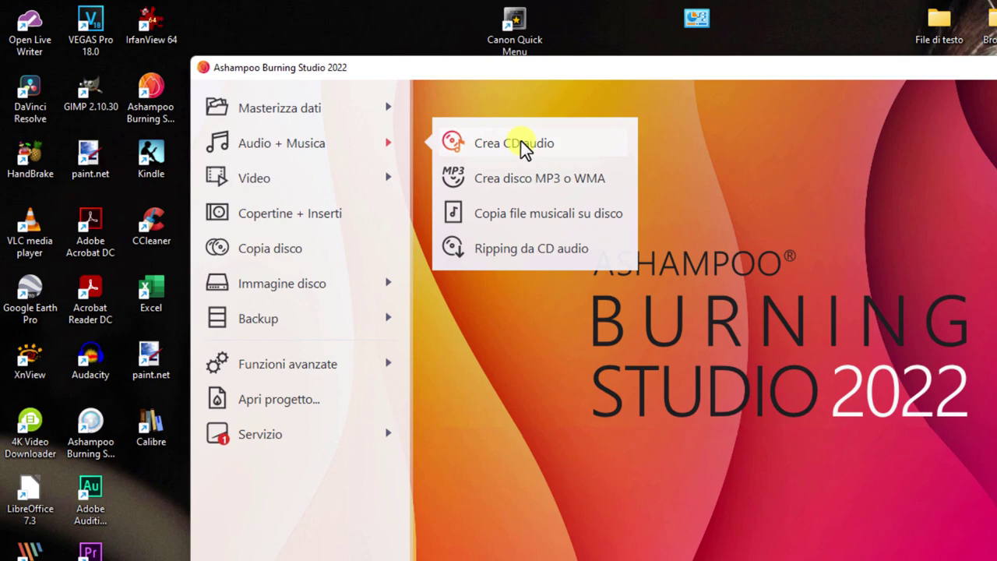
pyautogui.click(340, 94)
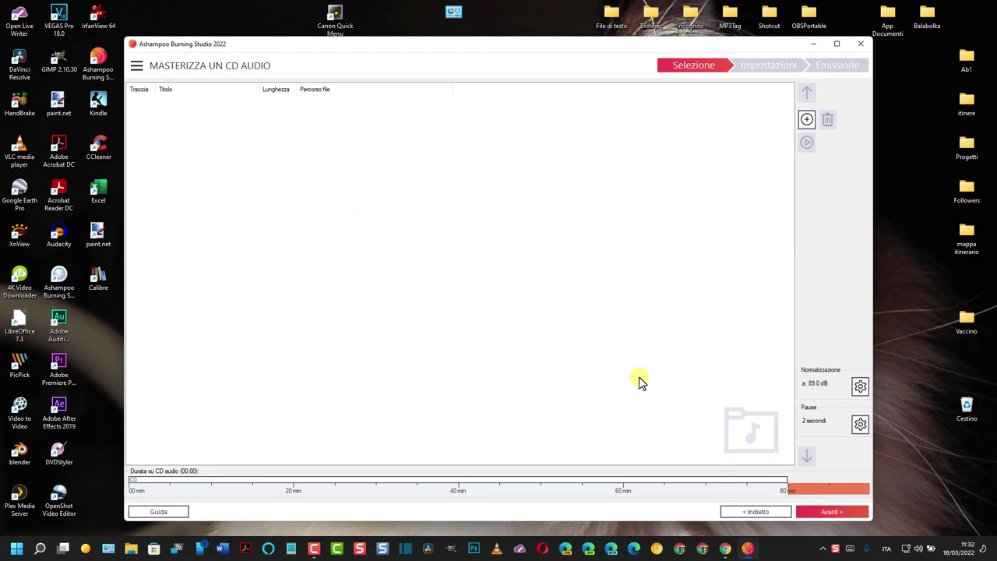
pyautogui.click(808, 121)
pyautogui.click(360, 148)
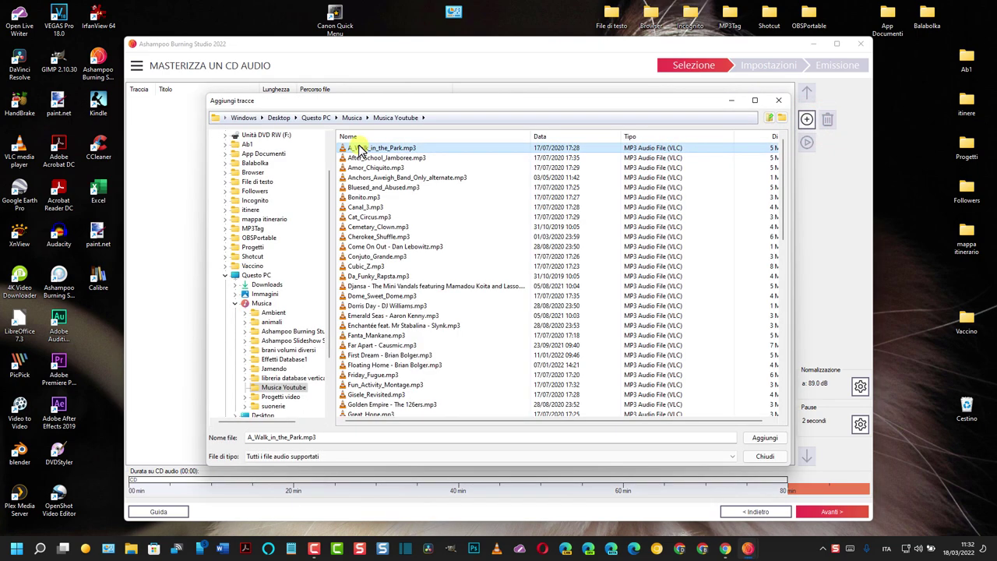
pyautogui.keyDown('shift'); pyautogui.click(350, 218); pyautogui.keyUp('shift')
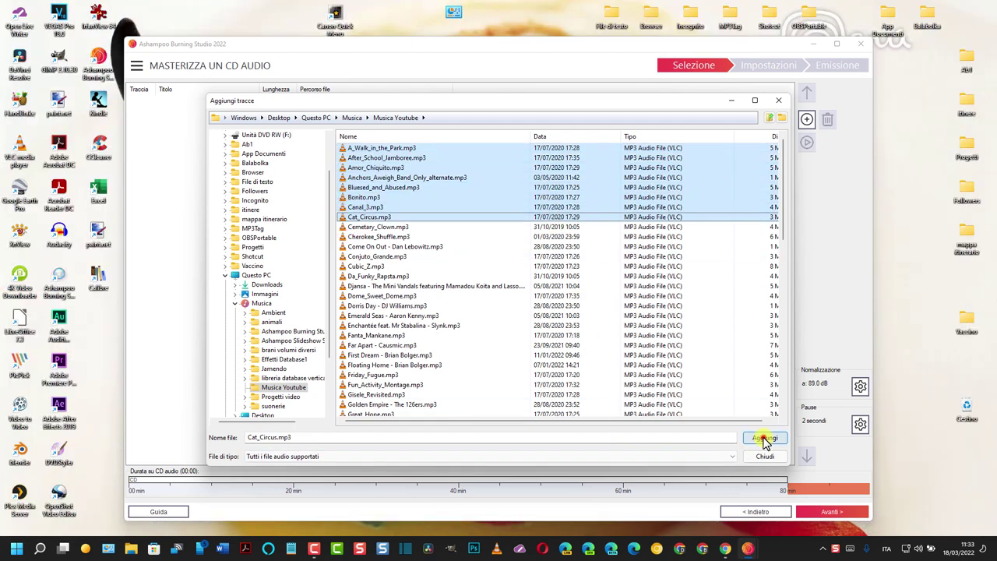
pyautogui.click(765, 440)
pyautogui.click(806, 118)
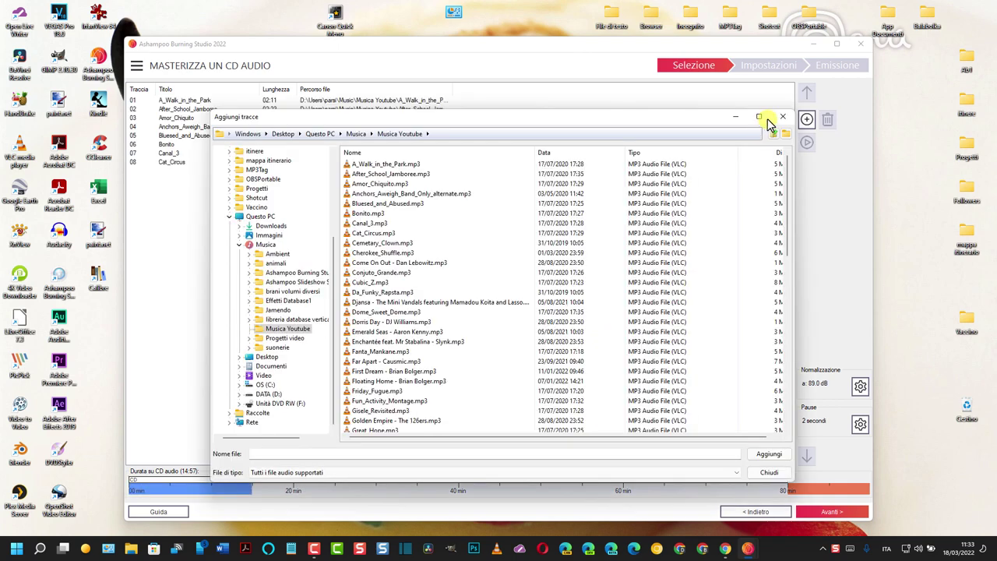
pyautogui.click(783, 116)
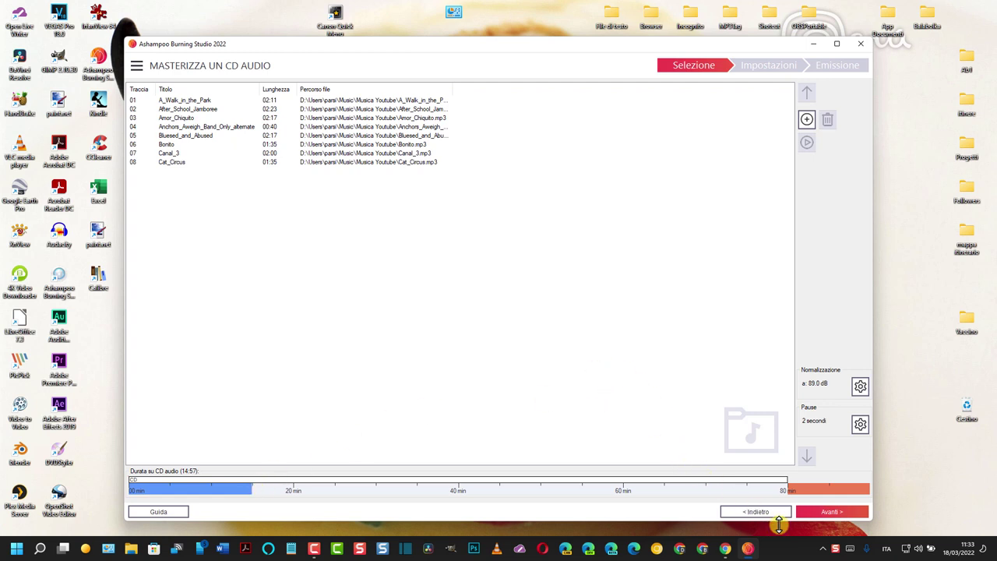
# Step: Burn the audio CD to the CD-RW in drive F: at 10x speed and acknowledge the completion message
pyautogui.click(830, 514)
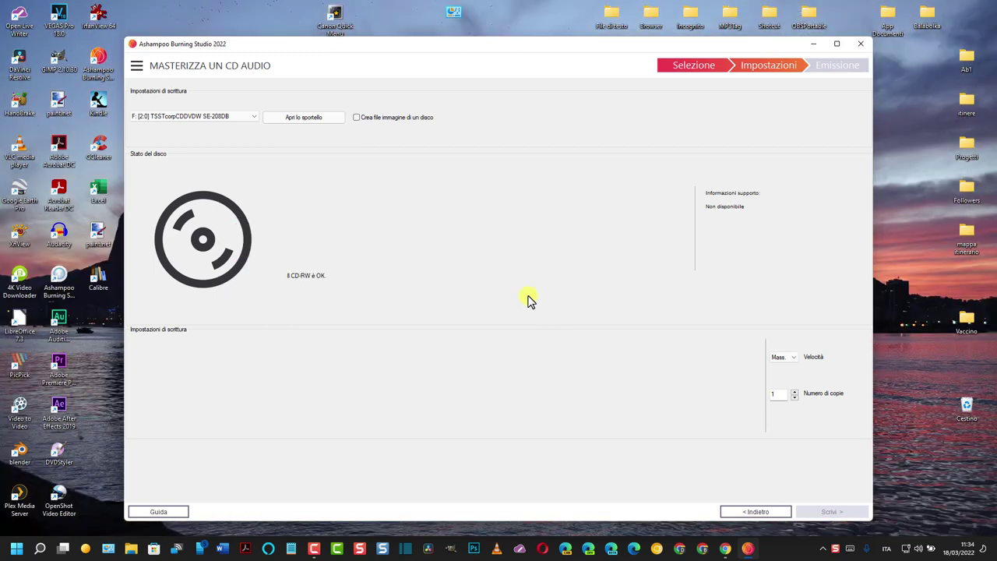
pyautogui.click(796, 361)
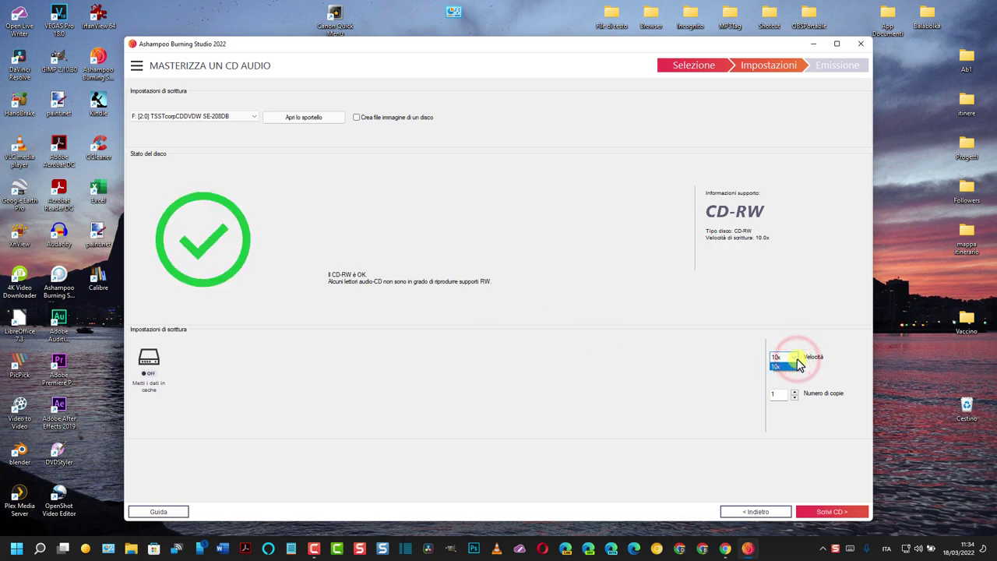
pyautogui.click(796, 363)
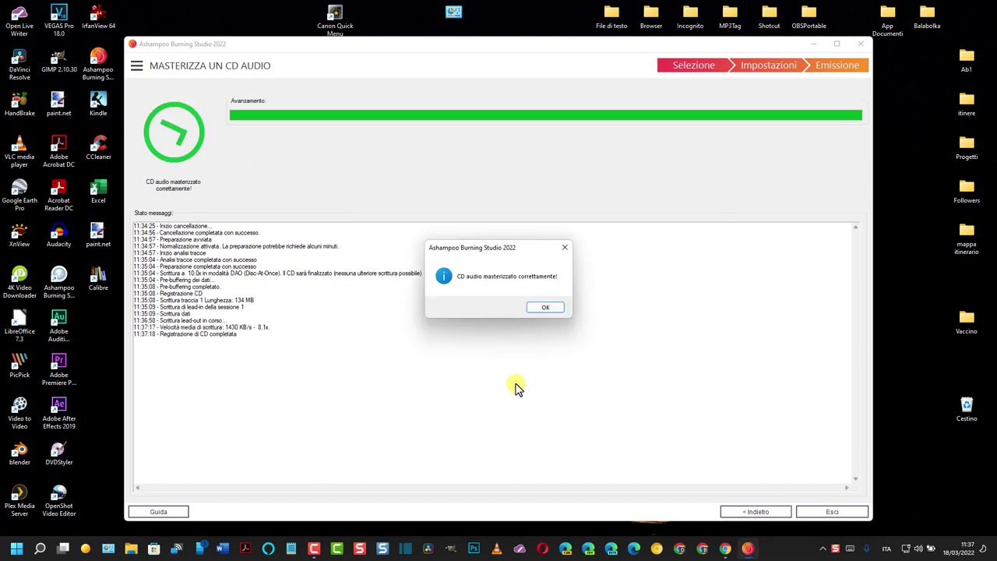
pyautogui.click(544, 307)
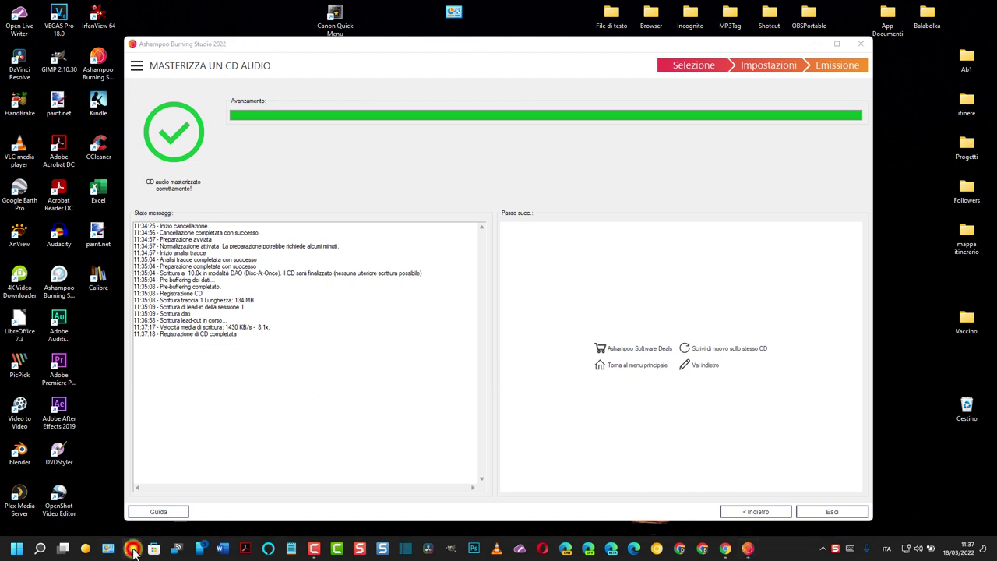
# Step: Switch to File Explorer, open the CD drive (F:) to examine the burned audio tracks, and close the window
pyautogui.press('super+e')
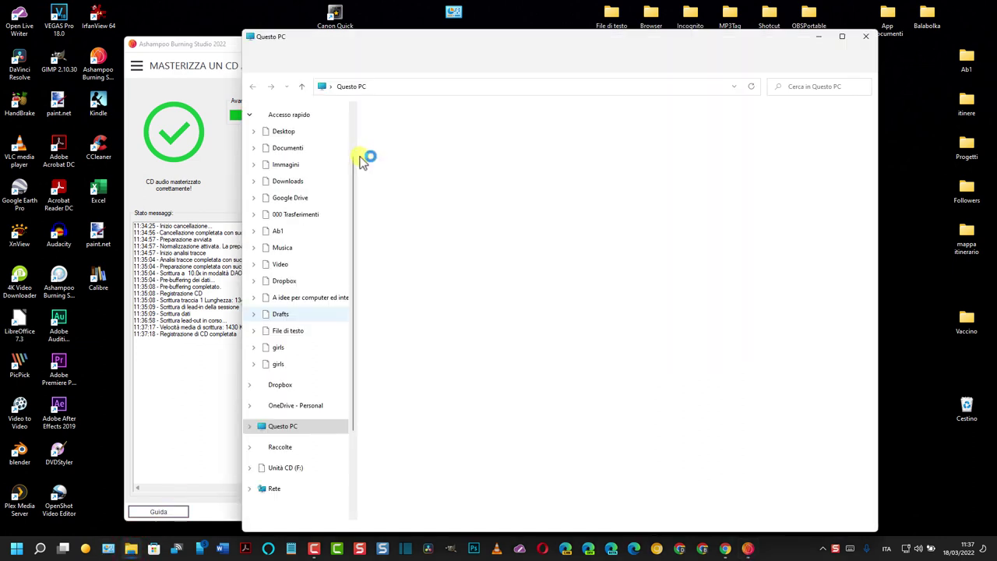
pyautogui.click(281, 355)
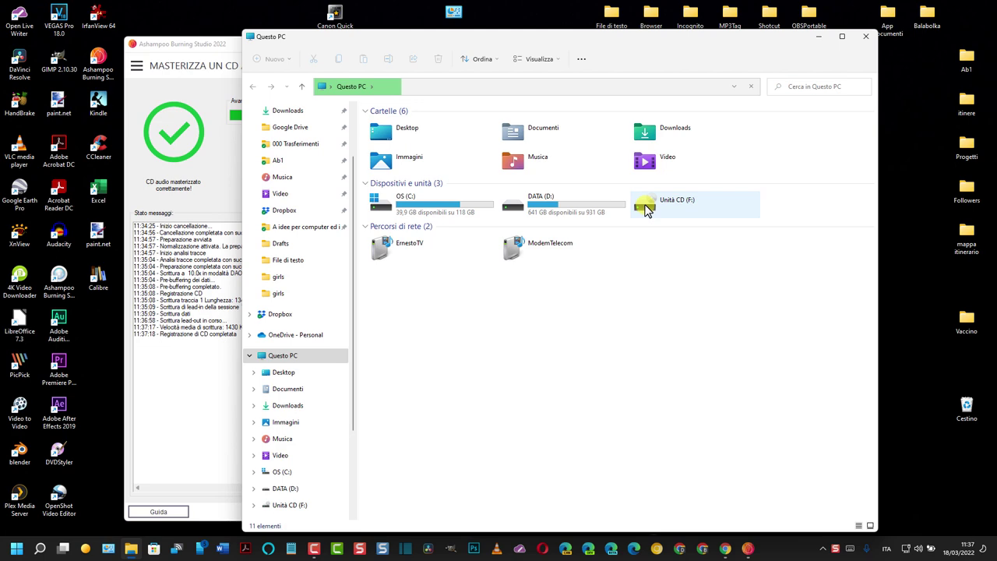
pyautogui.rightClick(644, 204)
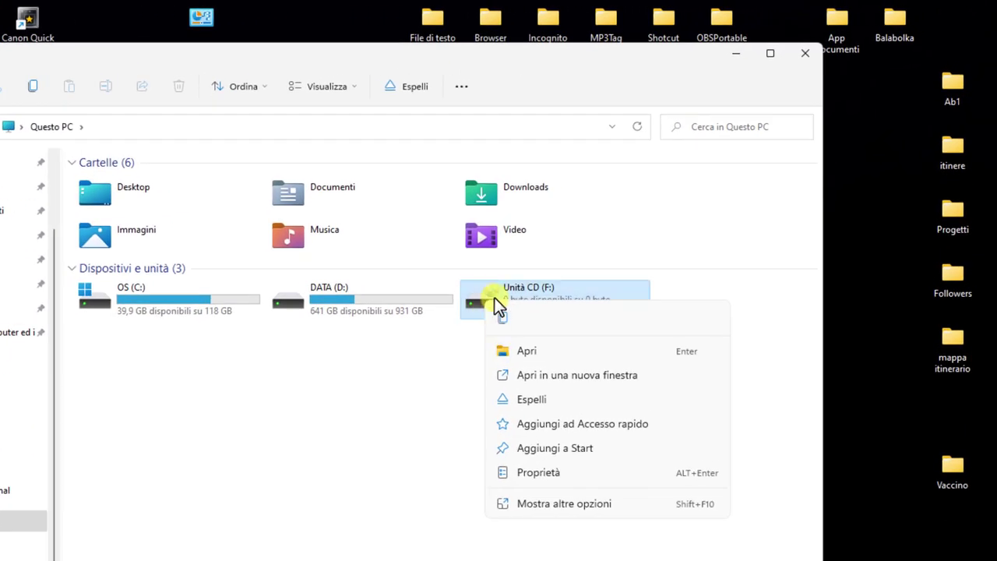
pyautogui.click(525, 352)
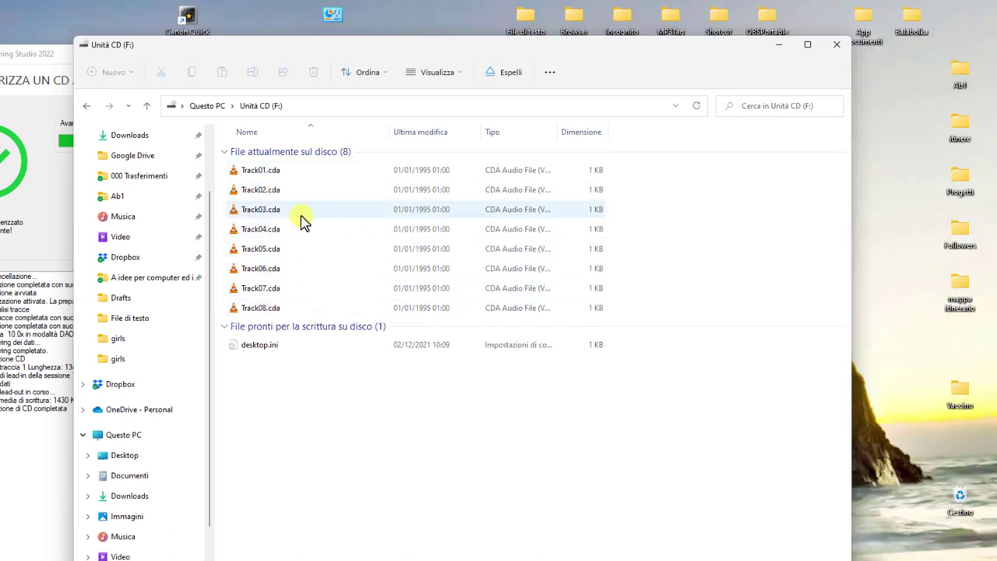
pyautogui.click(85, 107)
pyautogui.click(836, 45)
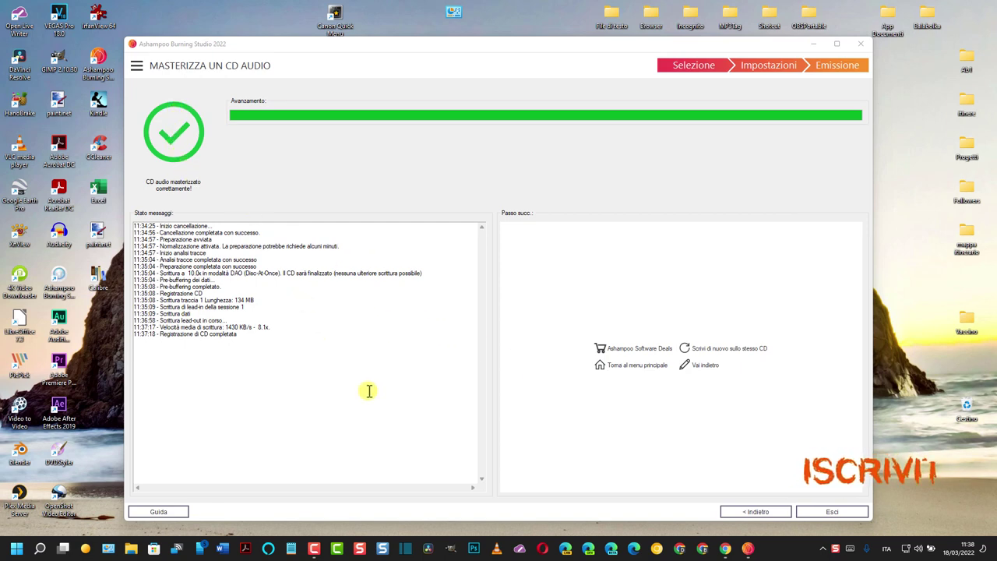
# Step: Return to the main menu, erase the rewritable CD in drive F: with quick erase, and exit Burning Studio
pyautogui.click(723, 514)
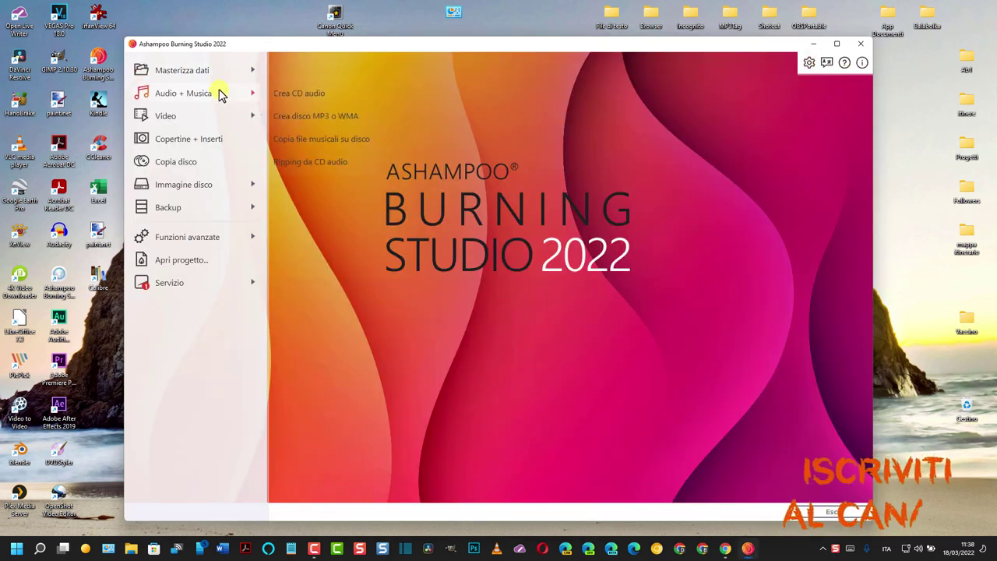
pyautogui.moveTo(206, 105)
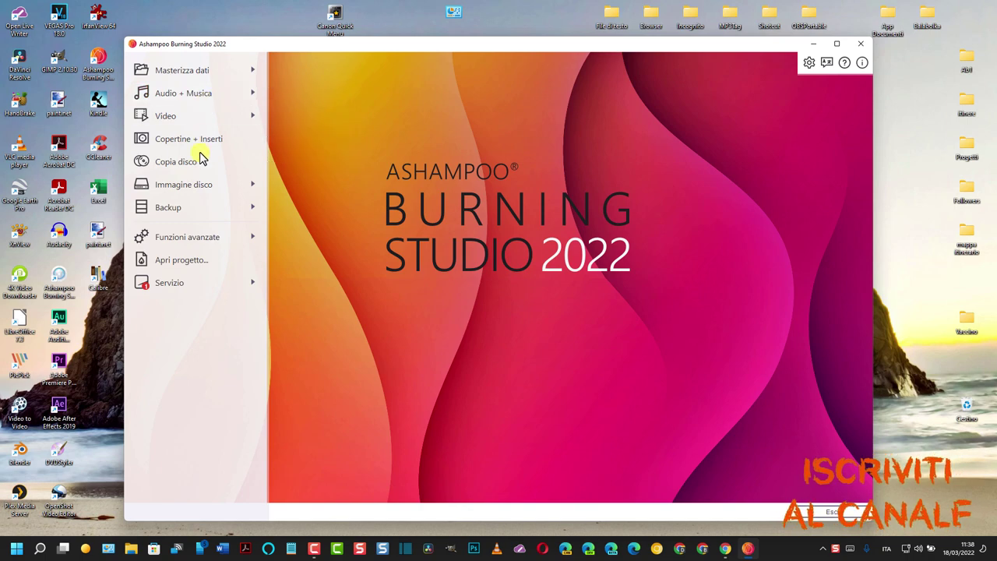
pyautogui.moveTo(227, 240)
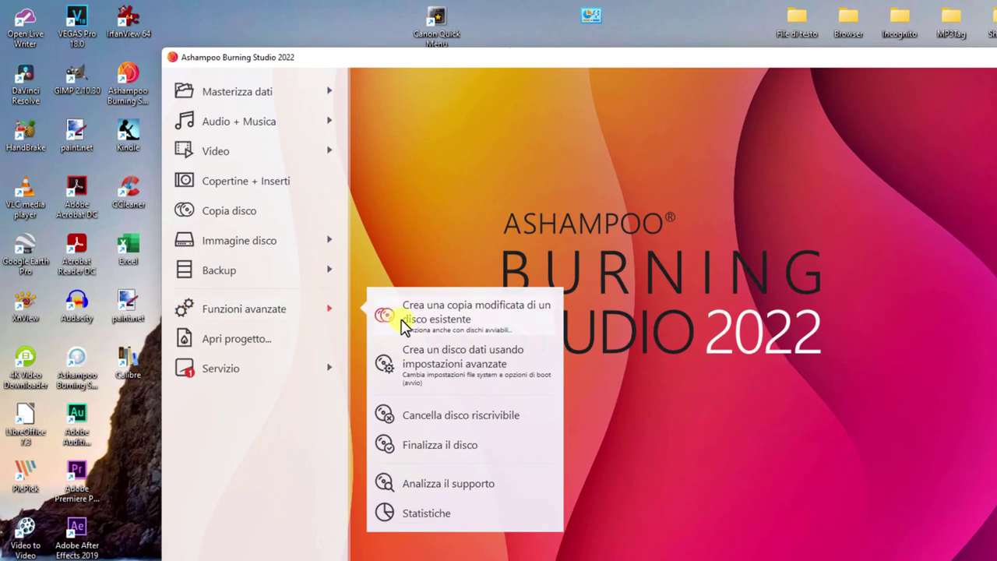
pyautogui.click(487, 416)
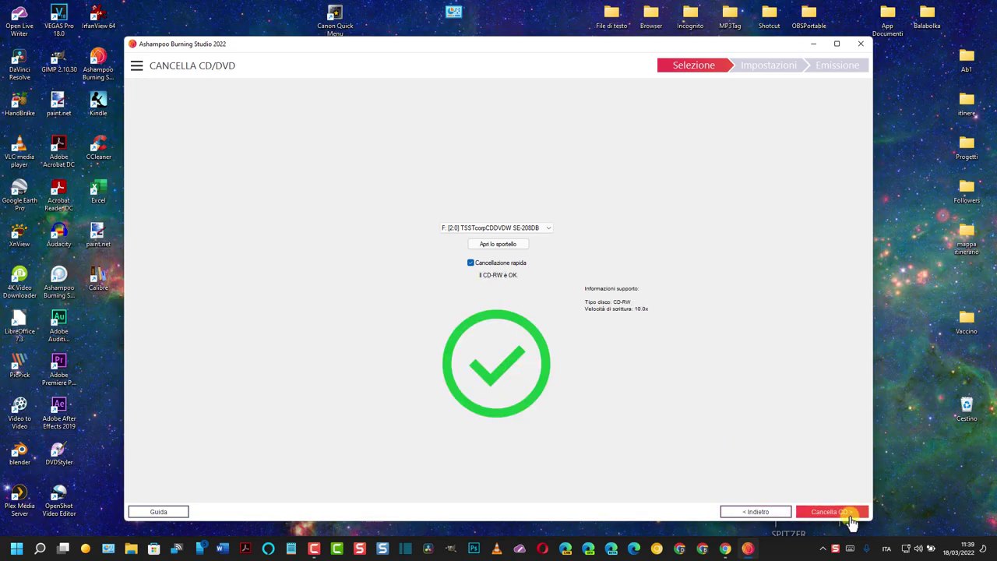
pyautogui.click(846, 514)
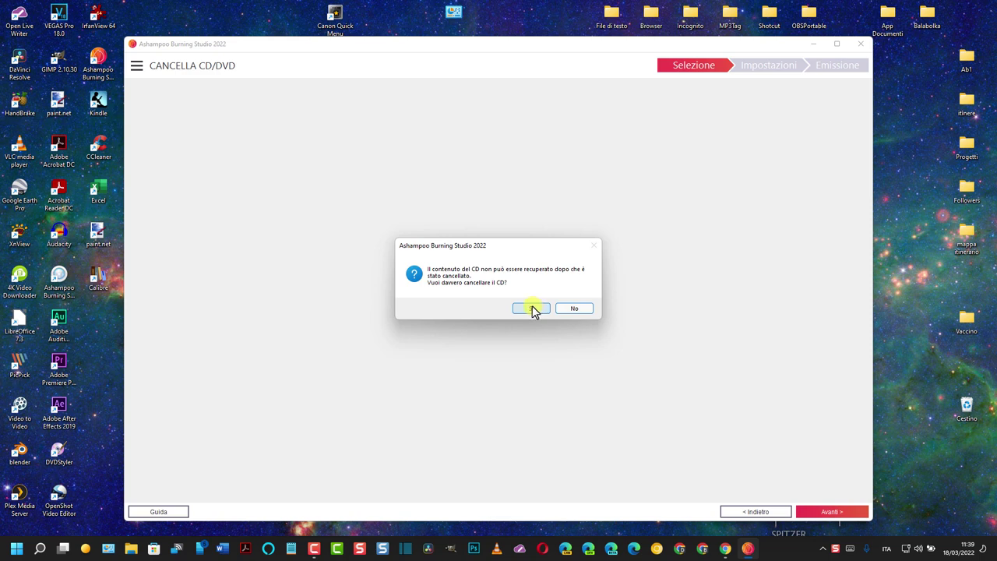
pyautogui.click(531, 308)
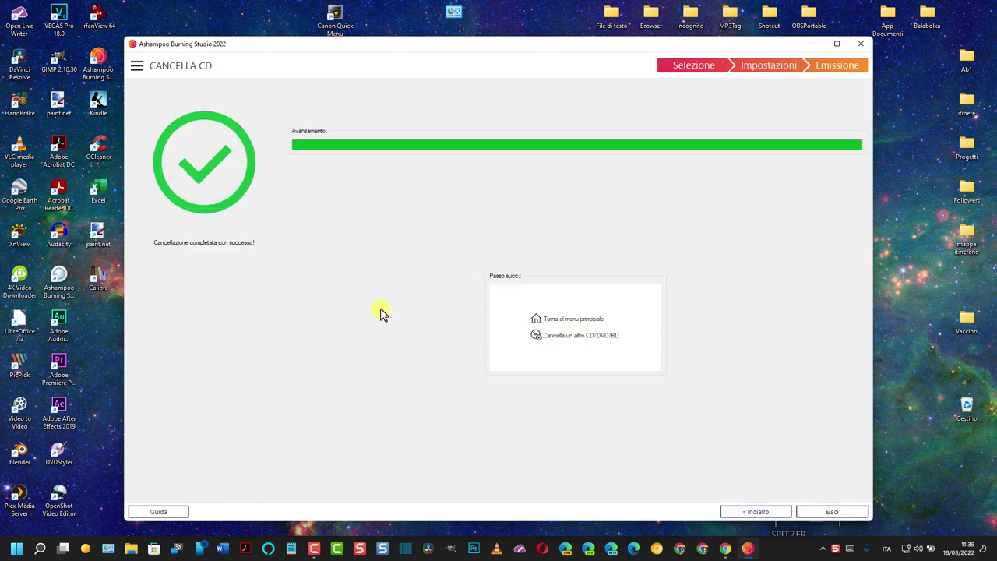
pyautogui.click(831, 512)
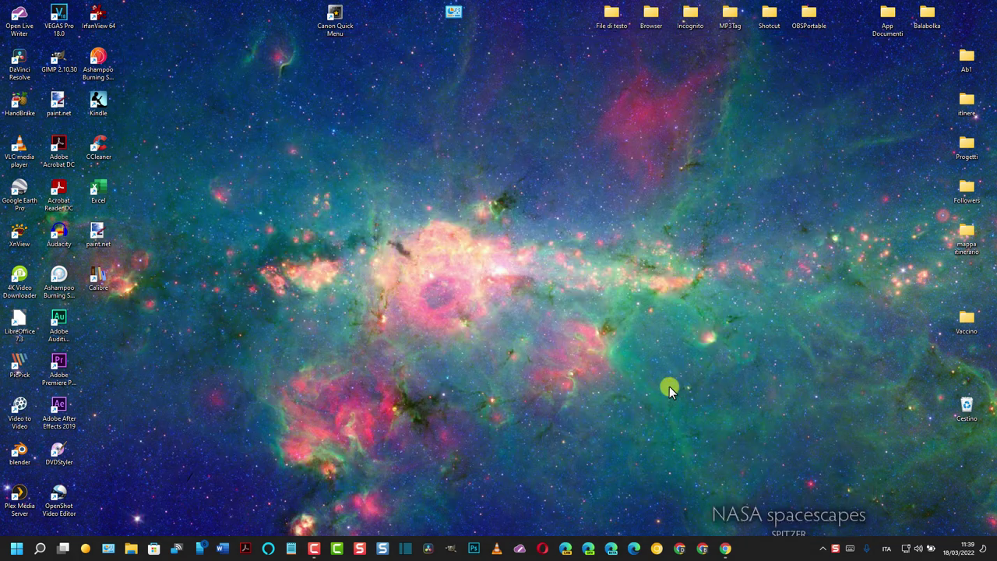